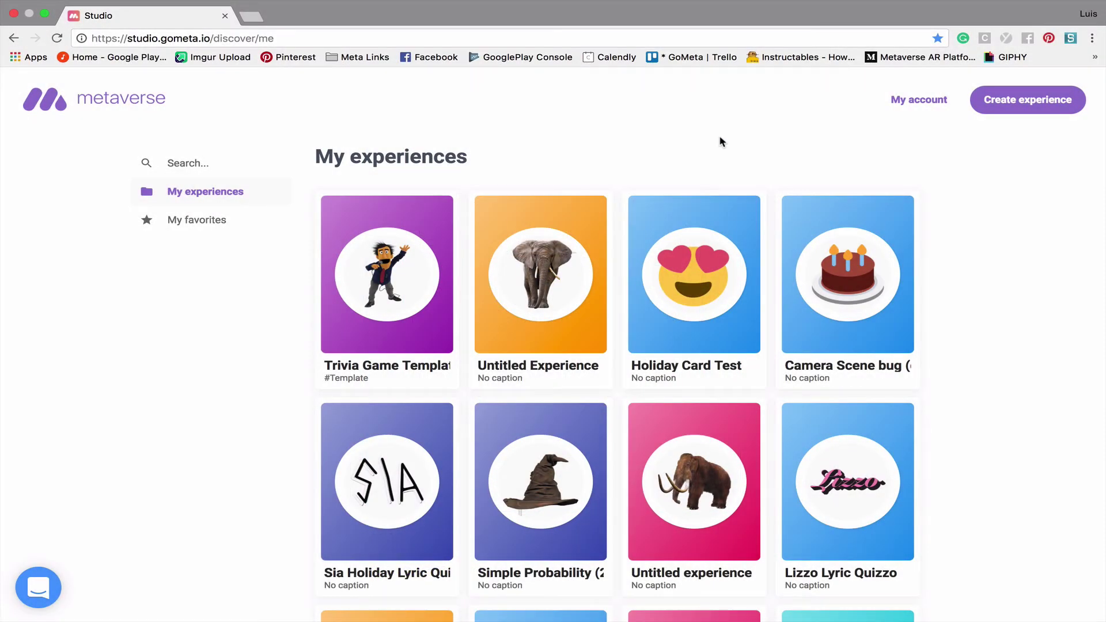
- Create a new Untitled Experience with a blank Scene 1 from My experiences
left_click(1025, 98)
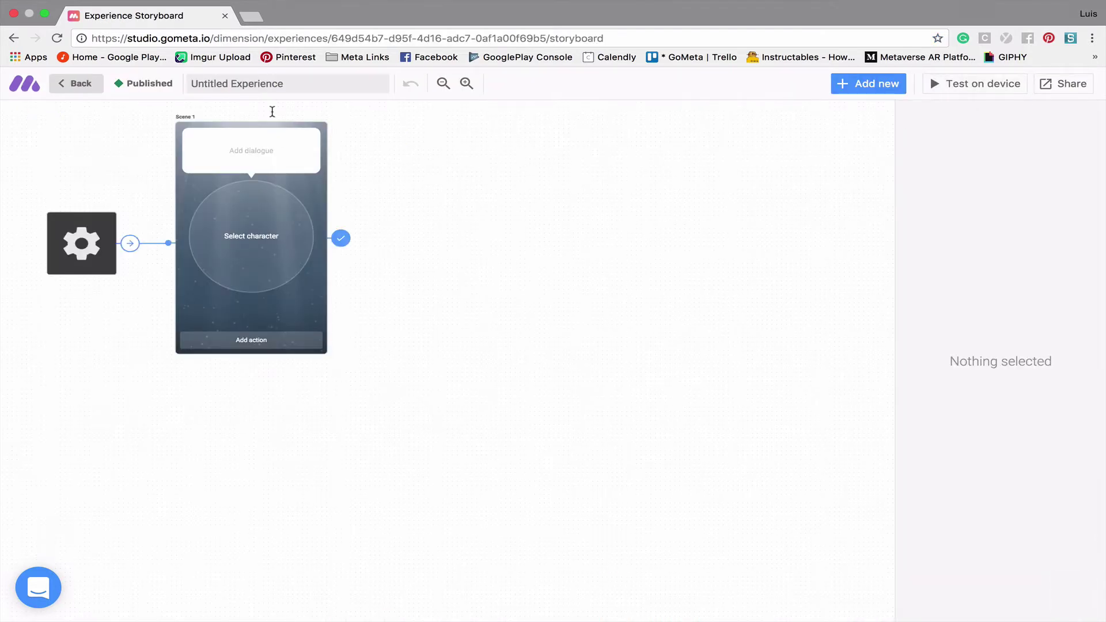
- Rename the experience from Untitled Experience to 'Photo Overlay Example 1'
left_click_drag(284, 84, 187, 84)
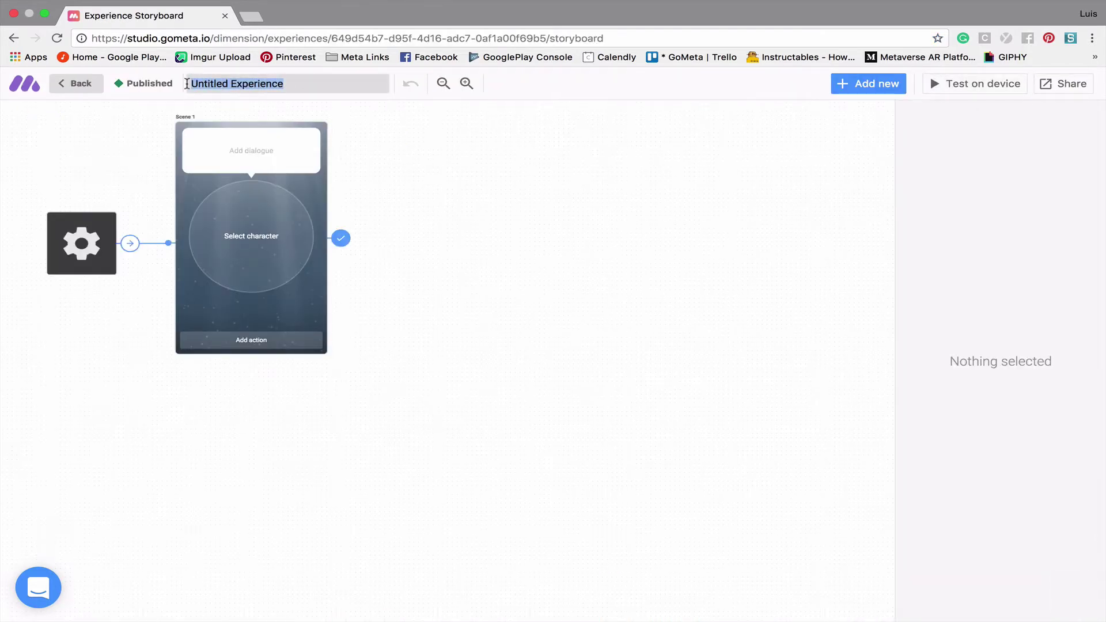
type("Photo Overlay Example 1")
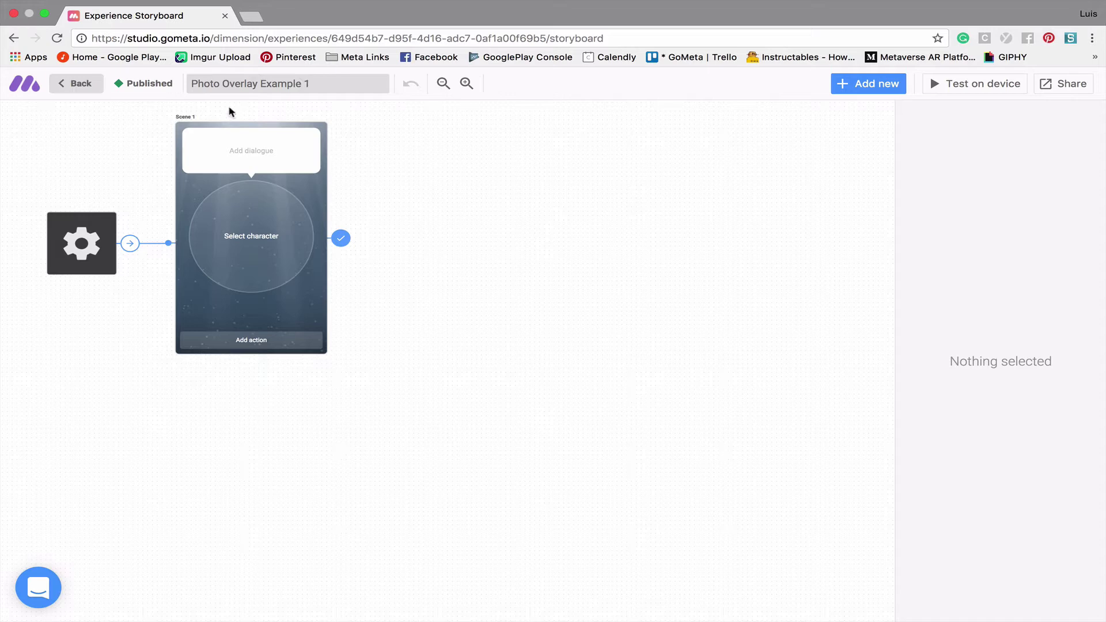
- Give Scene 1 the Rover dog, dialogue announcing the next camera-overlay scene, and a response button
left_click(281, 219)
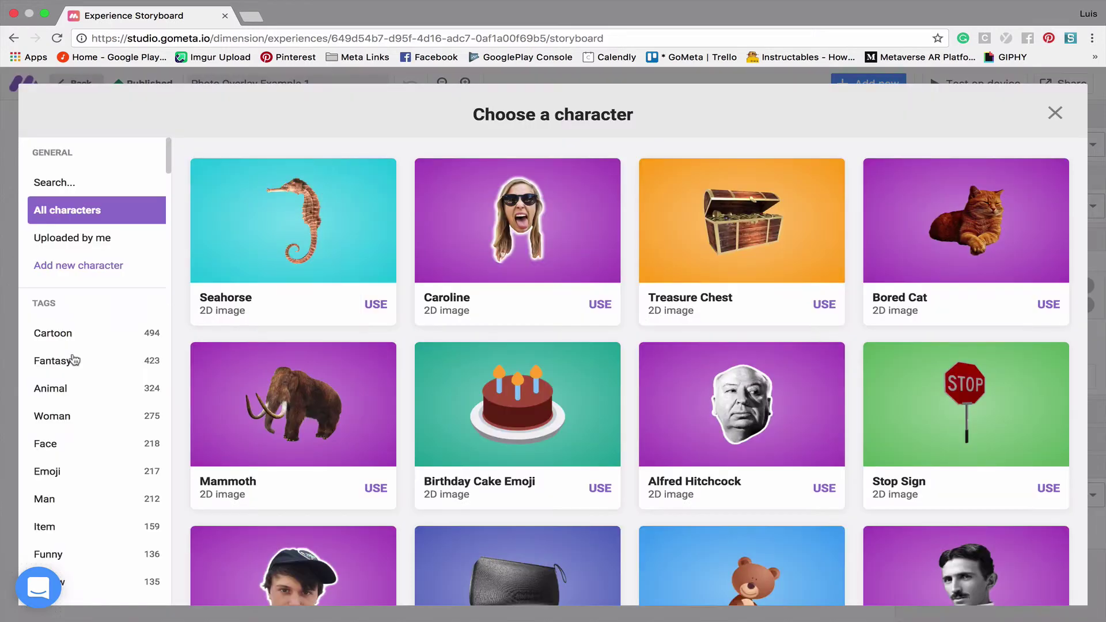
left_click(64, 389)
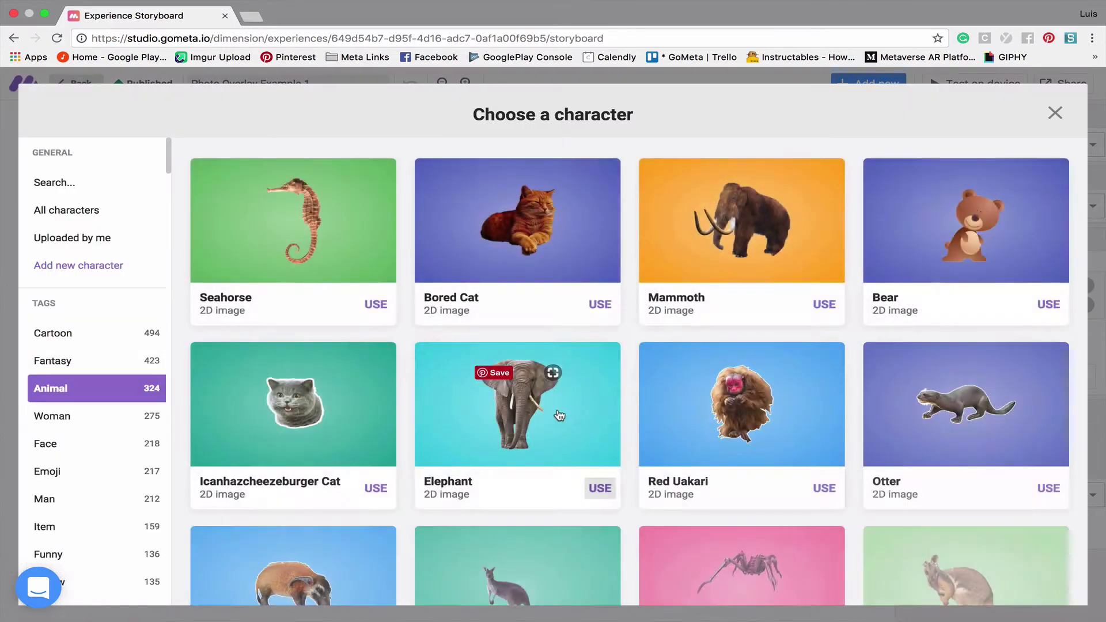
scroll(559, 415, "down", 15)
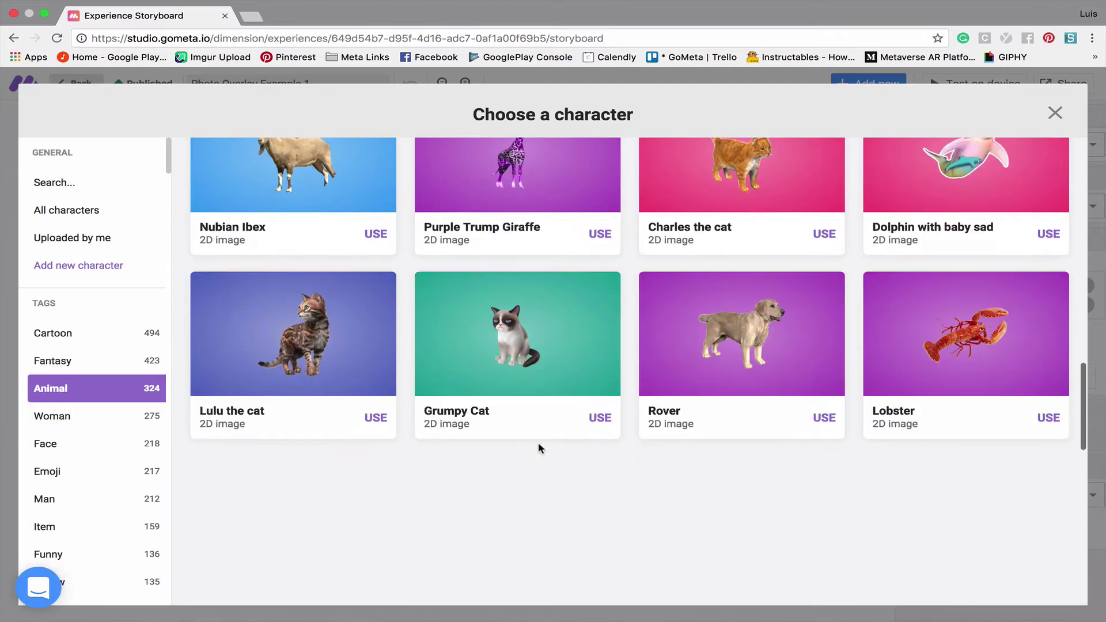
left_click(740, 330)
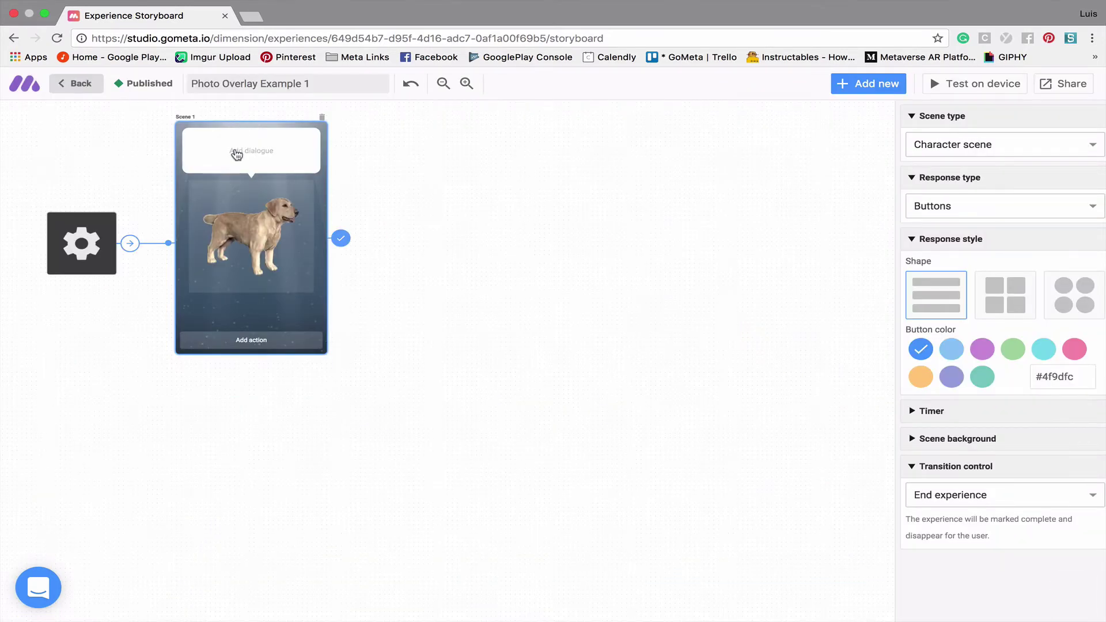
left_click(237, 154)
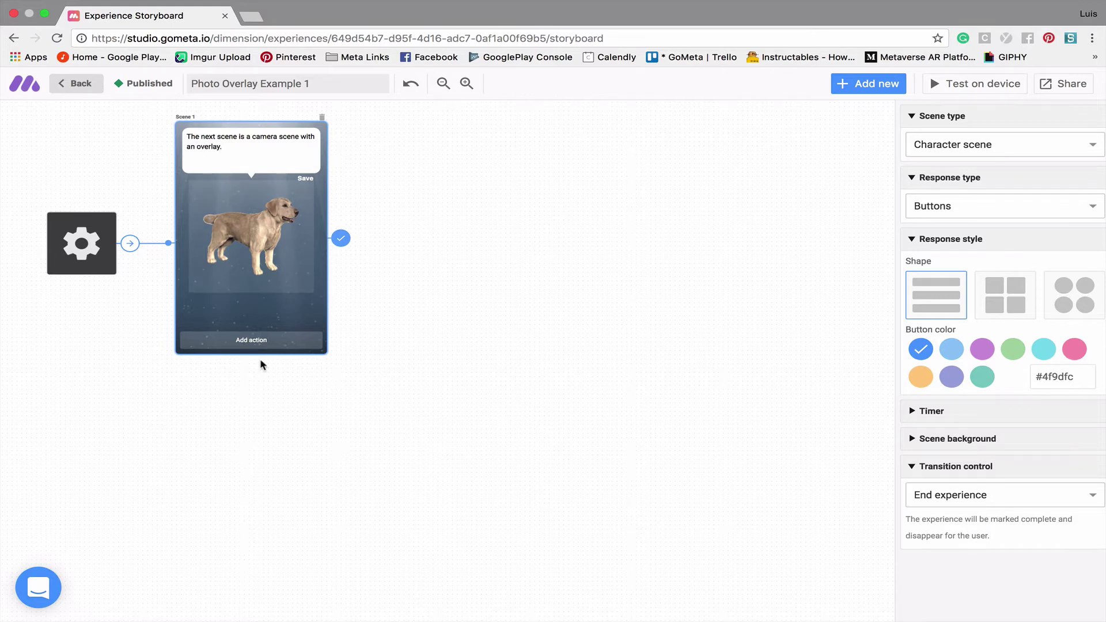
left_click(288, 342)
- Add a Camera scene as Scene 2 and start creating its photo frame
left_click(576, 212)
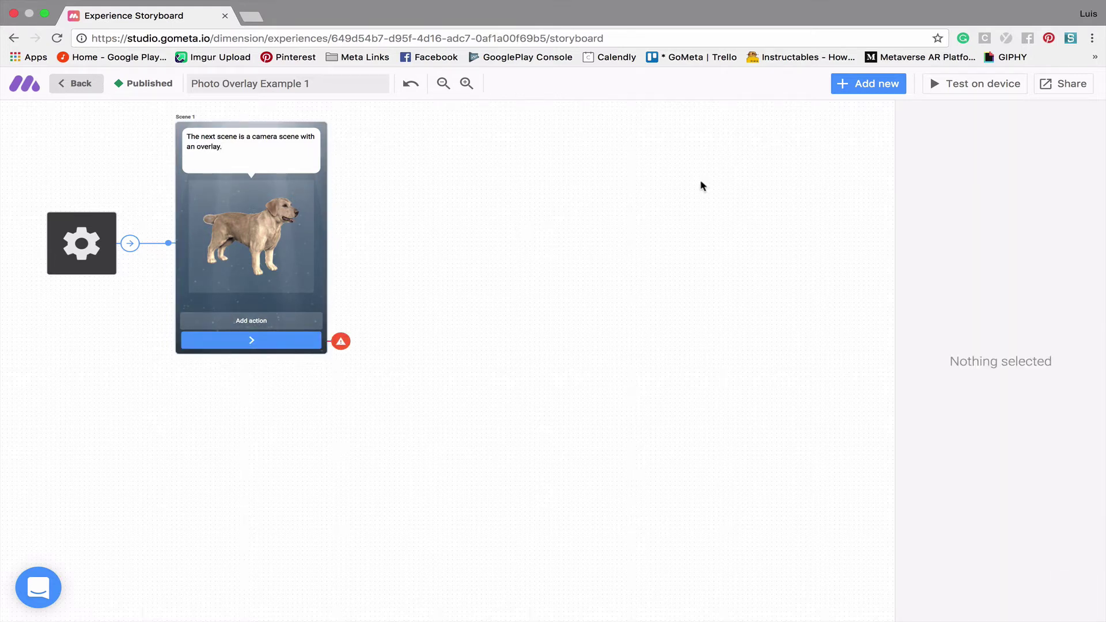
left_click(867, 85)
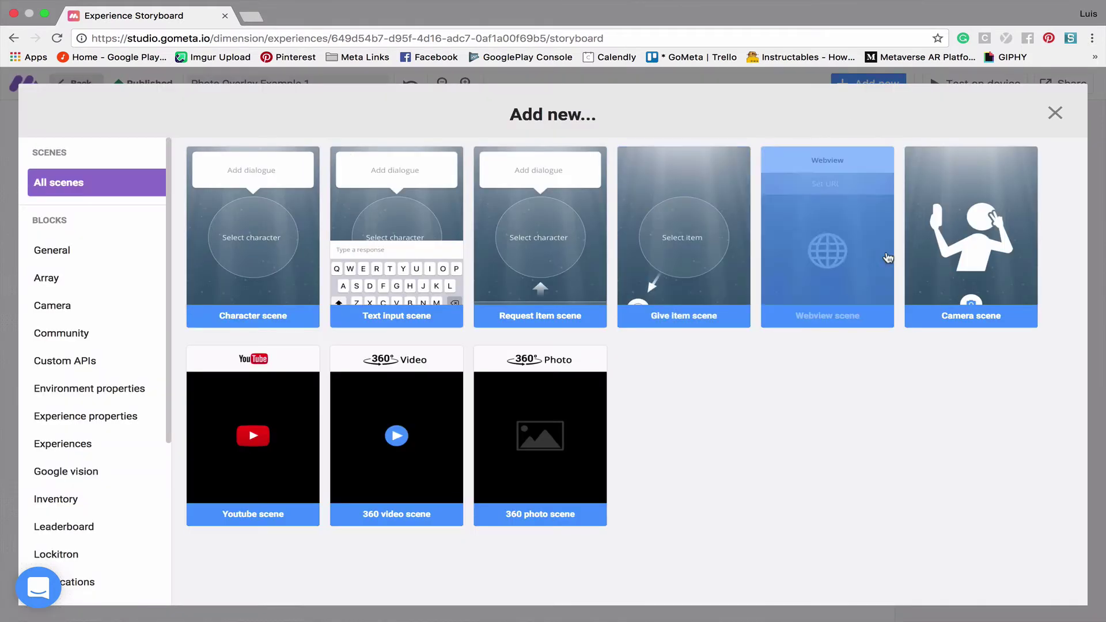
left_click(959, 249)
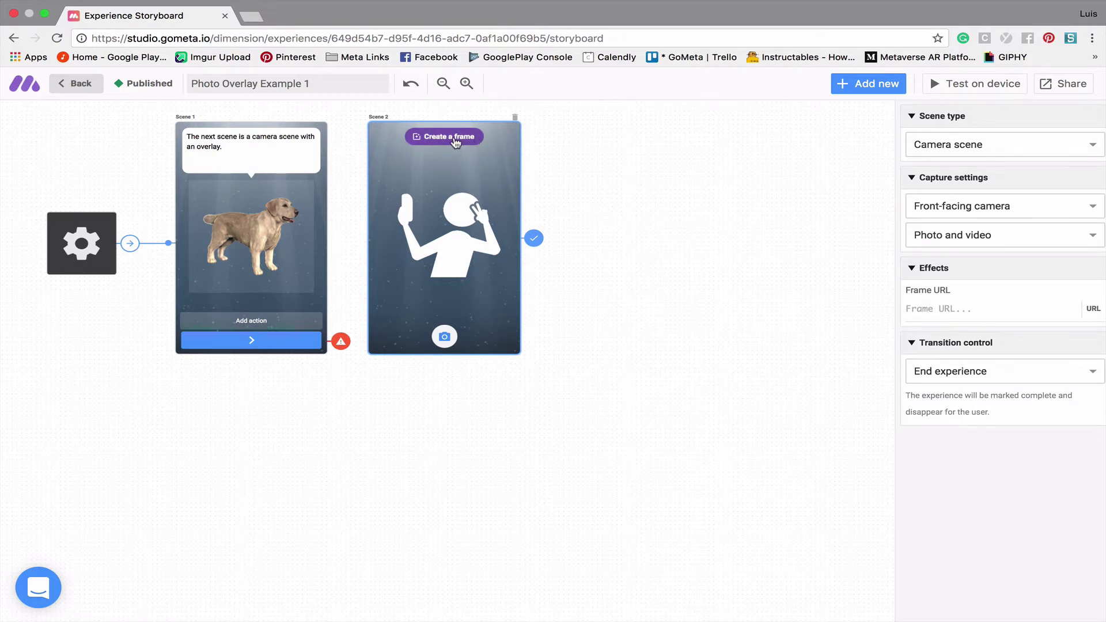
left_click(436, 142)
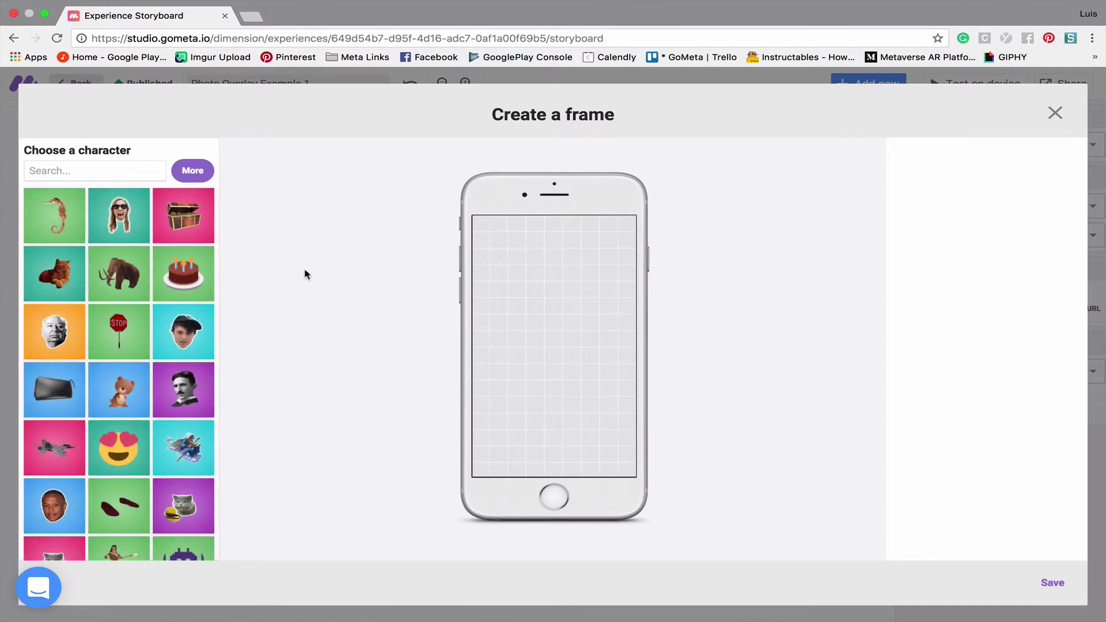
- Search the frame's character list for 'cat'
scroll(151, 373, "down", 5)
scroll(151, 374, "up", 5)
left_click(112, 172)
type("cat")
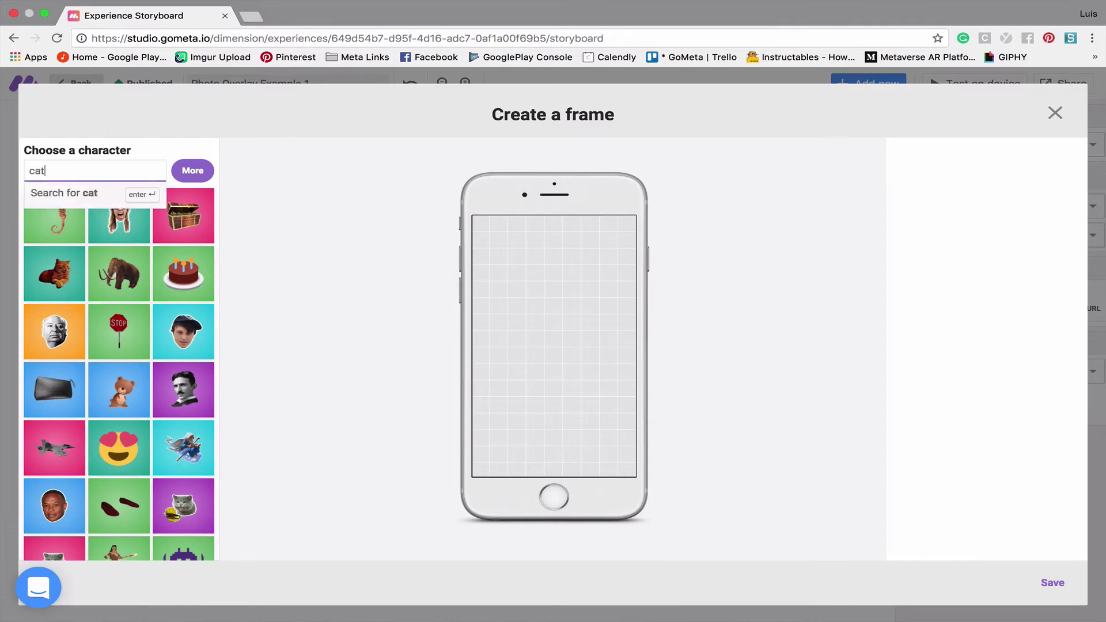
key("Return")
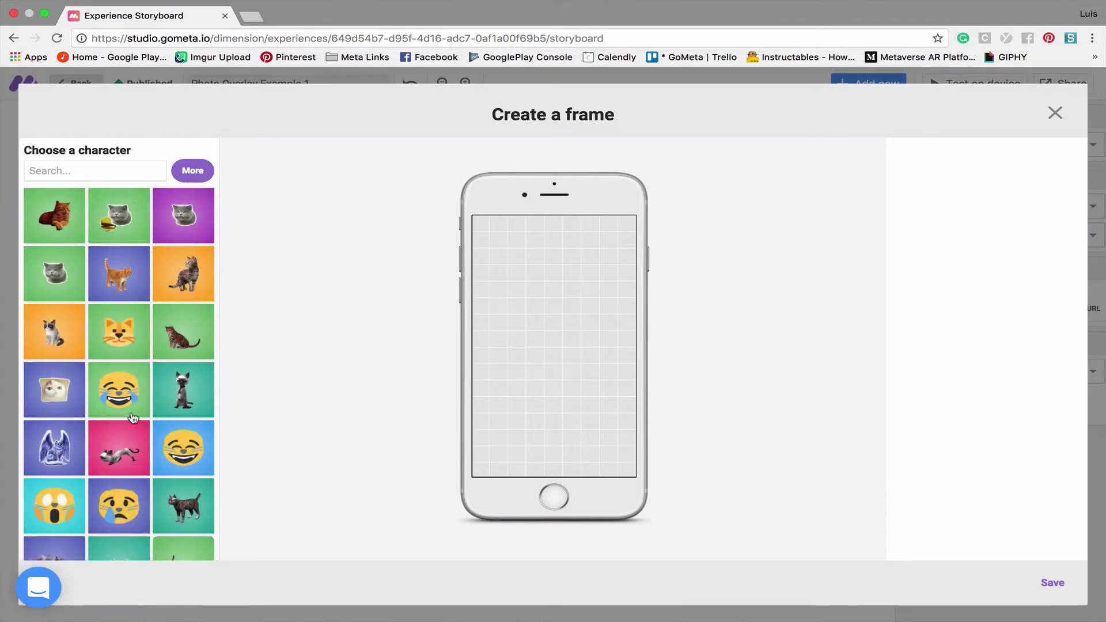
- Clear the search and filter the full character library to the Happyholidays tag
left_click(177, 179)
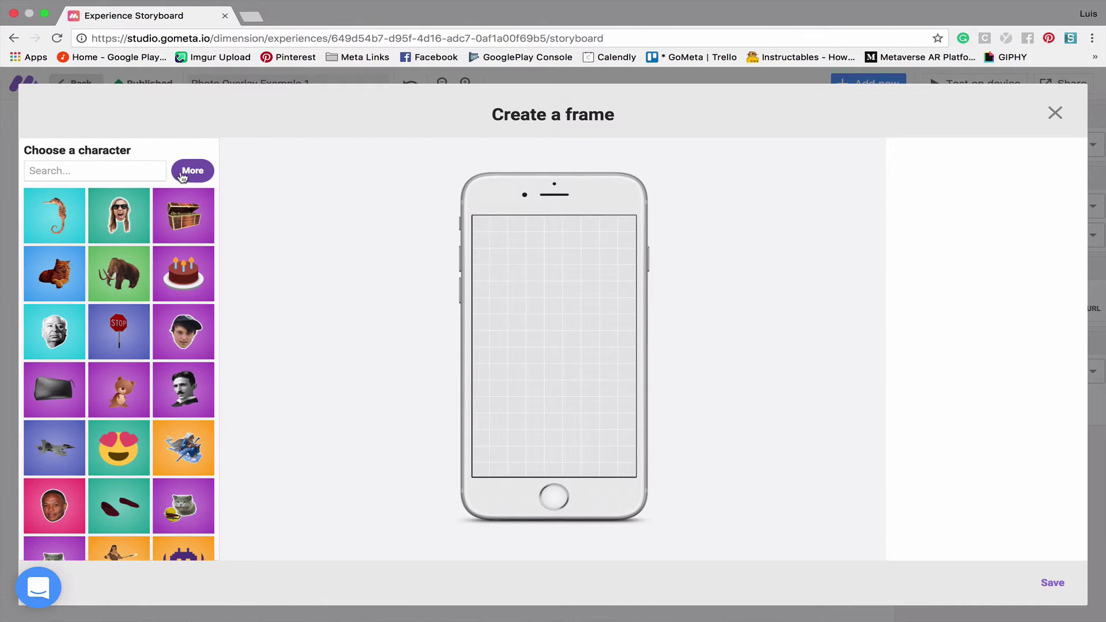
left_click(190, 171)
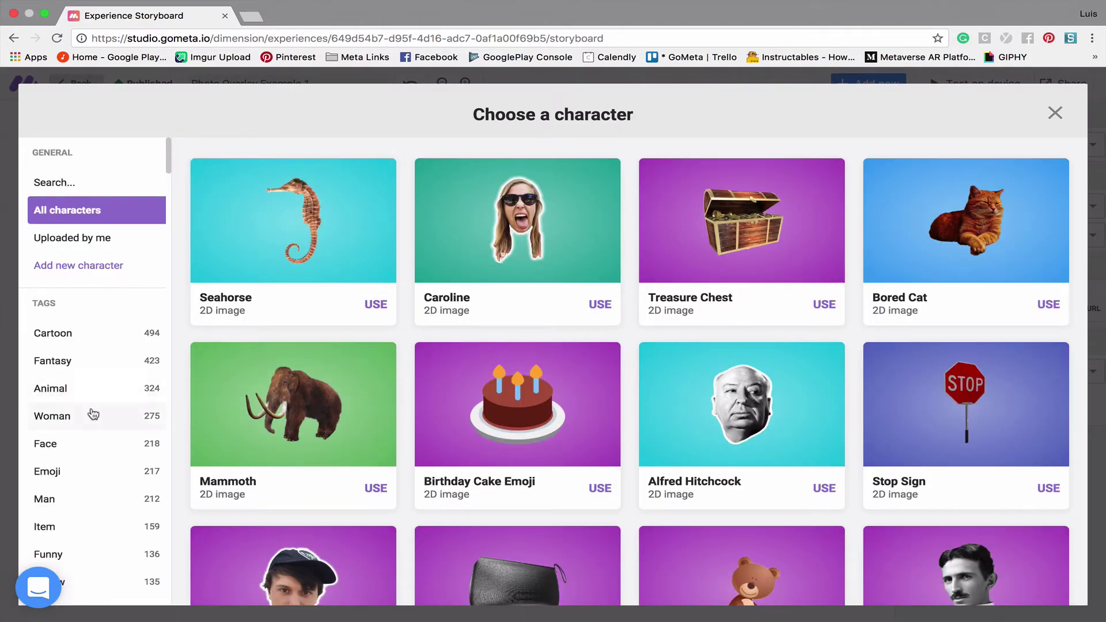
scroll(91, 412, "down", 5)
scroll(93, 414, "down", 2)
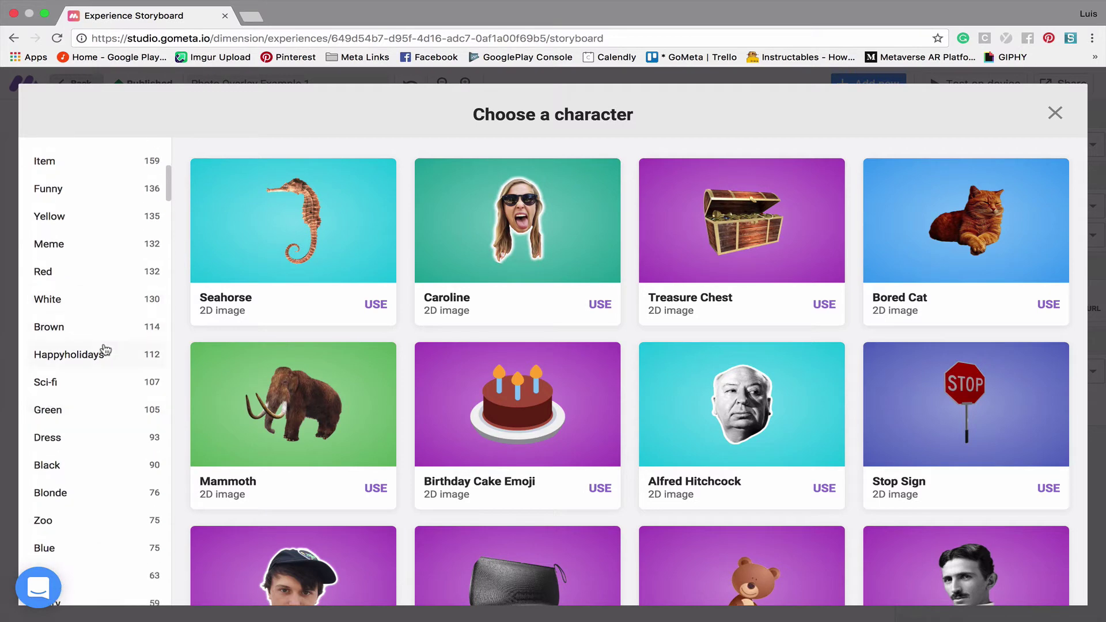
left_click(103, 349)
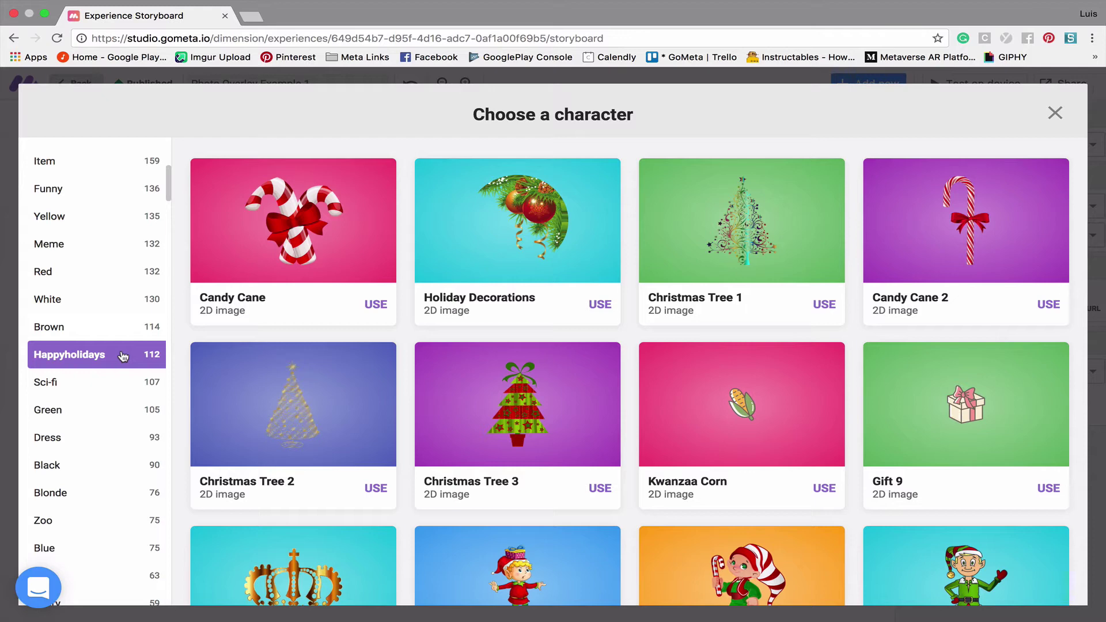
- Place Holiday Decorations, slightly enlarged and upright, in the frame's top-right corner, then add a Christmas tree
left_click(534, 240)
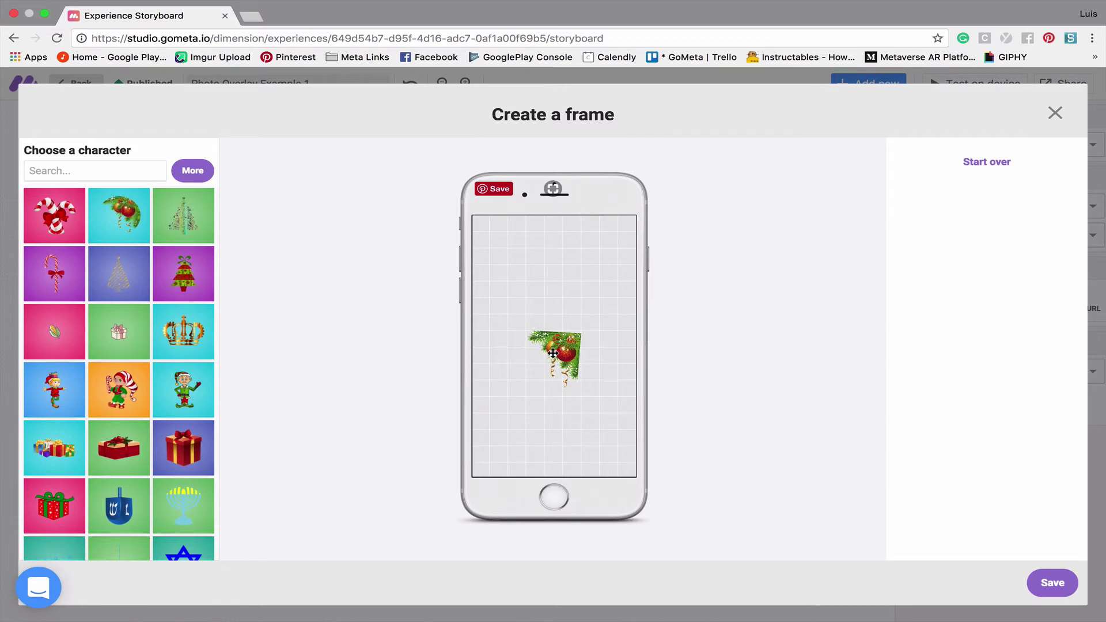
left_click(558, 350)
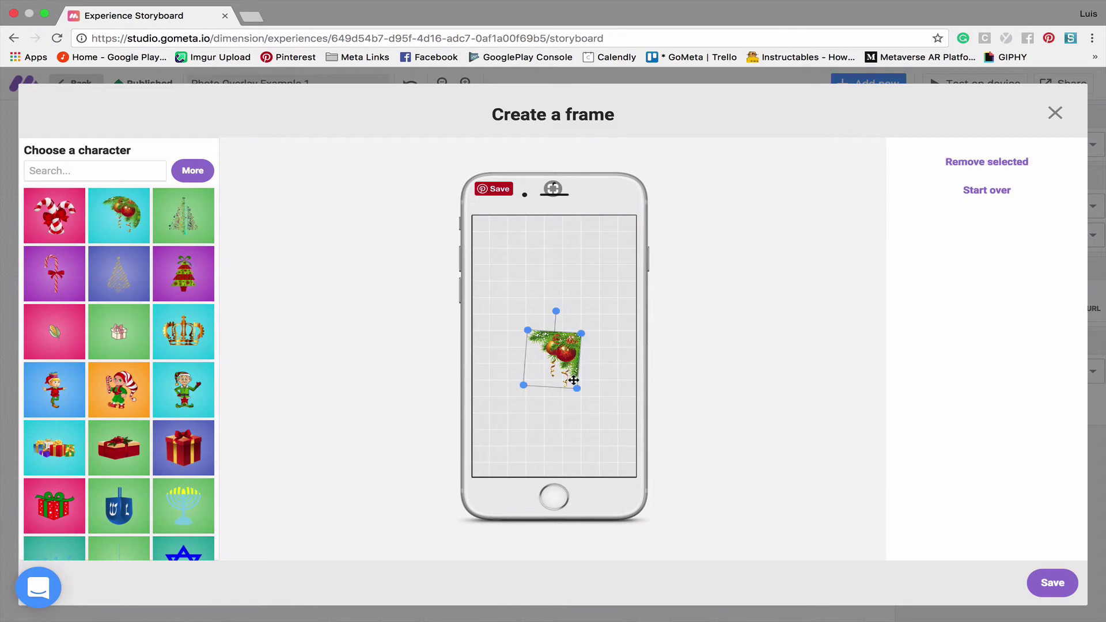
mouse_move(577, 389)
left_mouse_down()
mouse_move(600, 407)
mouse_move(583, 395)
left_mouse_up()
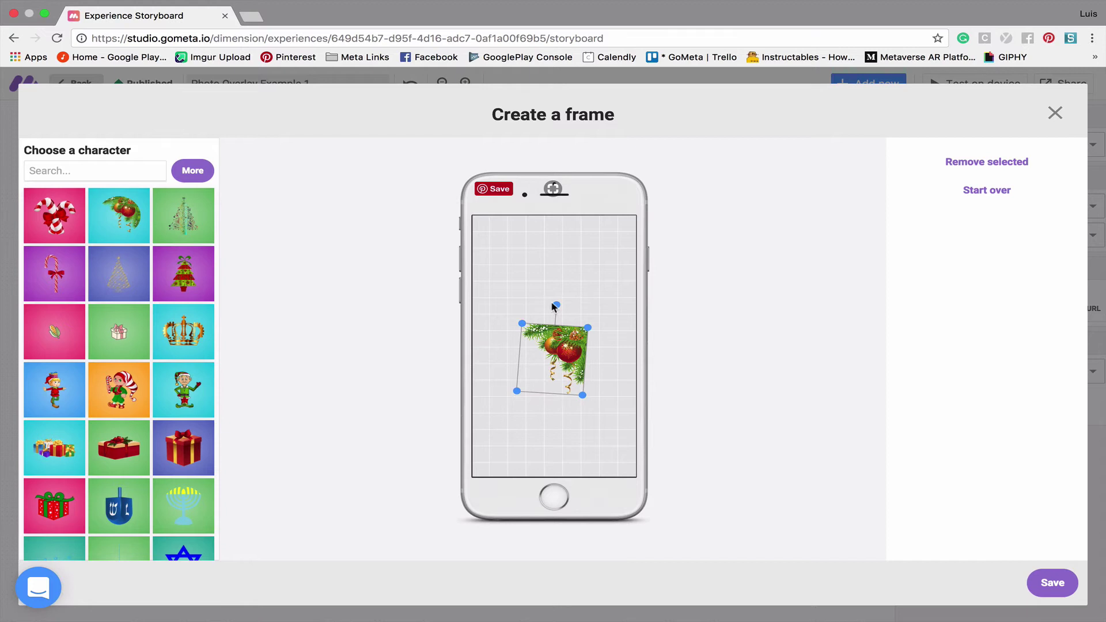
left_click_drag(558, 305, 617, 291)
left_click_drag(555, 351, 605, 242)
left_click(378, 325)
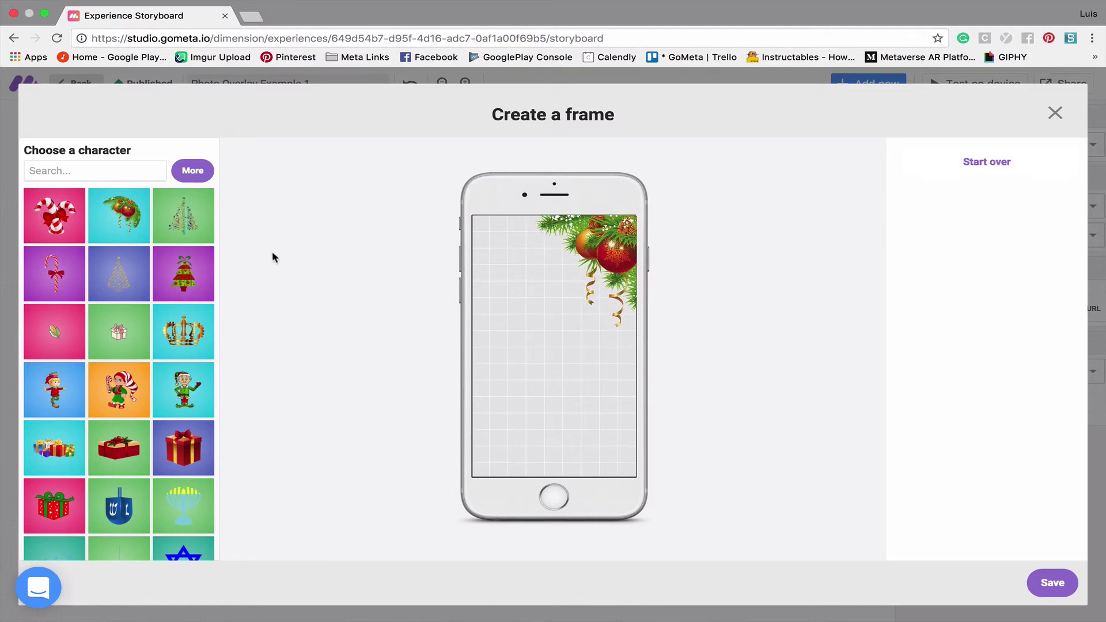
left_click(181, 282)
- Shrink, straighten and move the Christmas tree into the frame's bottom-left corner
left_click_drag(605, 374, 558, 412)
left_click_drag(623, 316, 613, 324)
left_click_drag(530, 297, 523, 298)
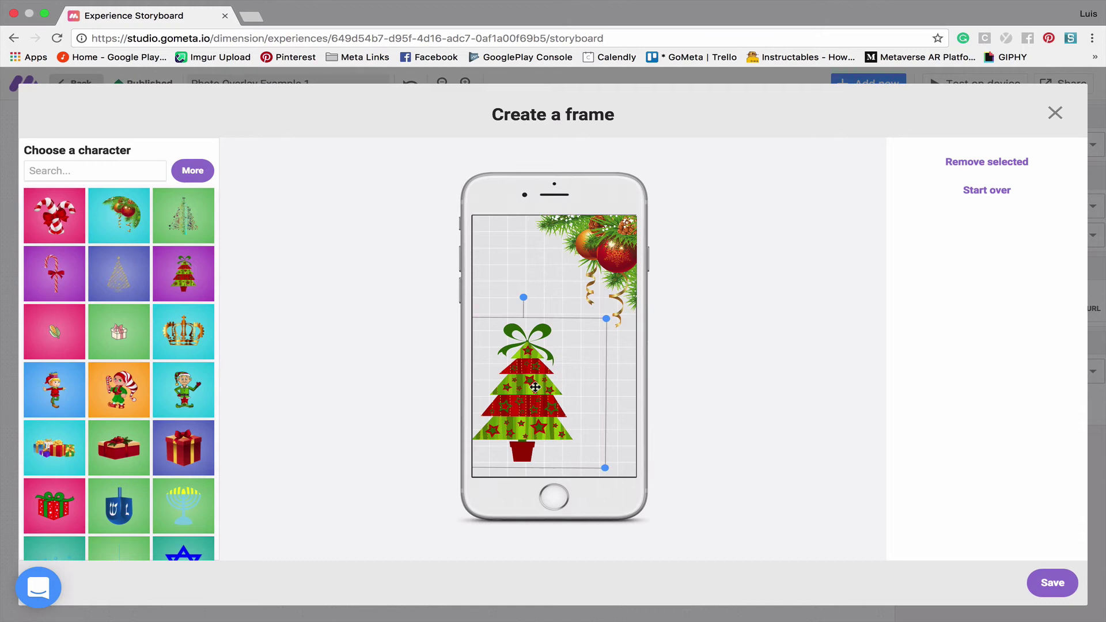
left_click_drag(554, 374, 512, 421)
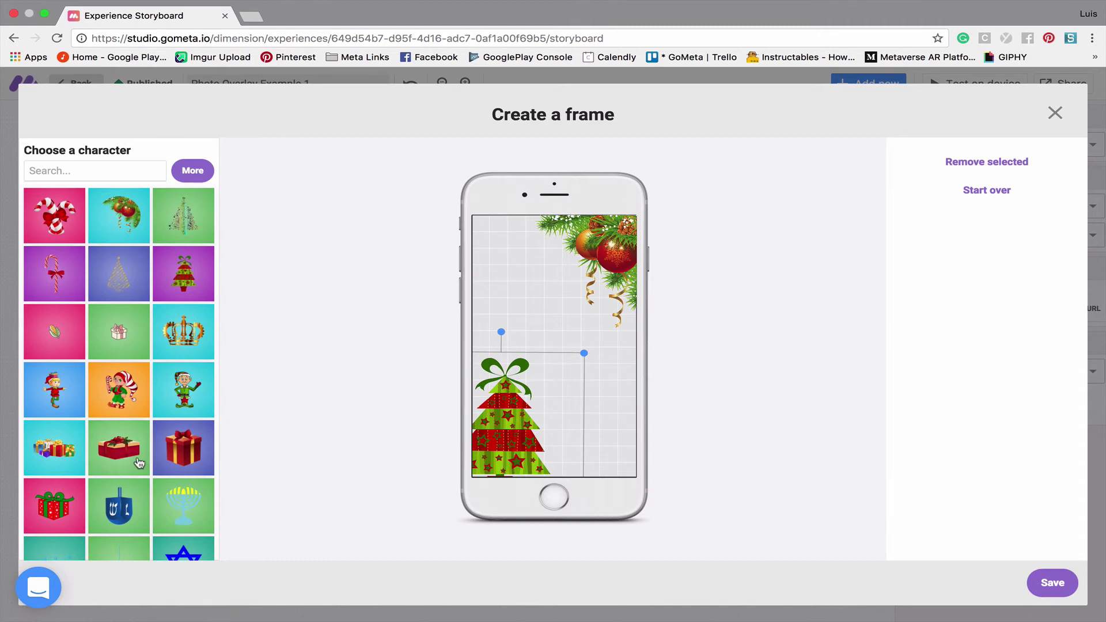
- Add an upright Santa hat positioned just above the Christmas tree
scroll(138, 455, "down", 4)
left_click(127, 431)
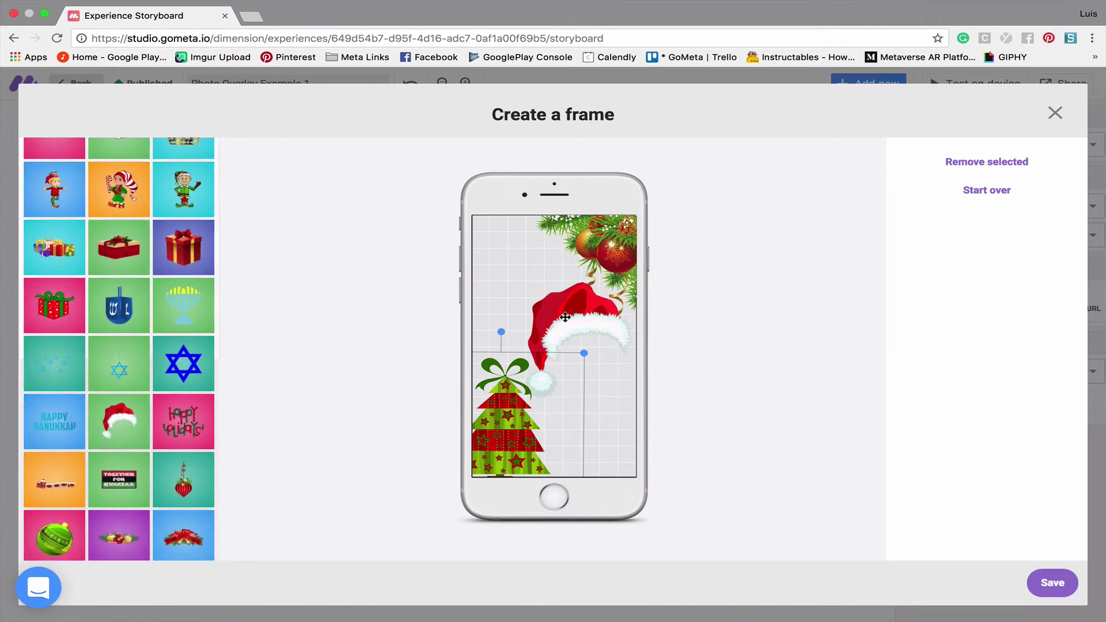
left_click_drag(565, 316, 557, 310)
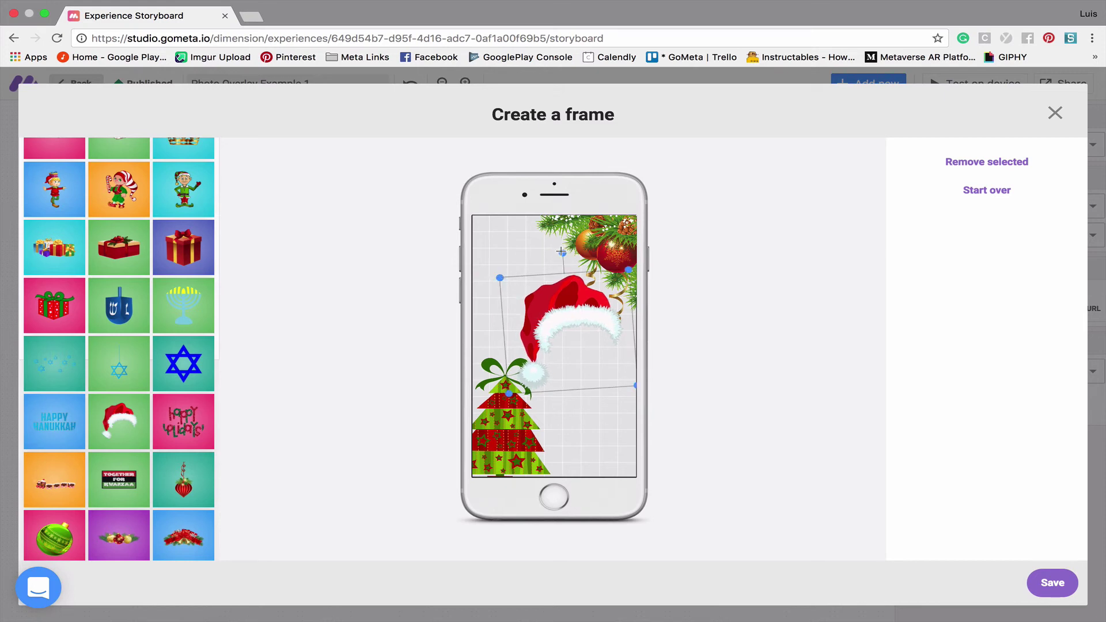
left_click_drag(560, 252, 566, 250)
left_click_drag(562, 296, 562, 307)
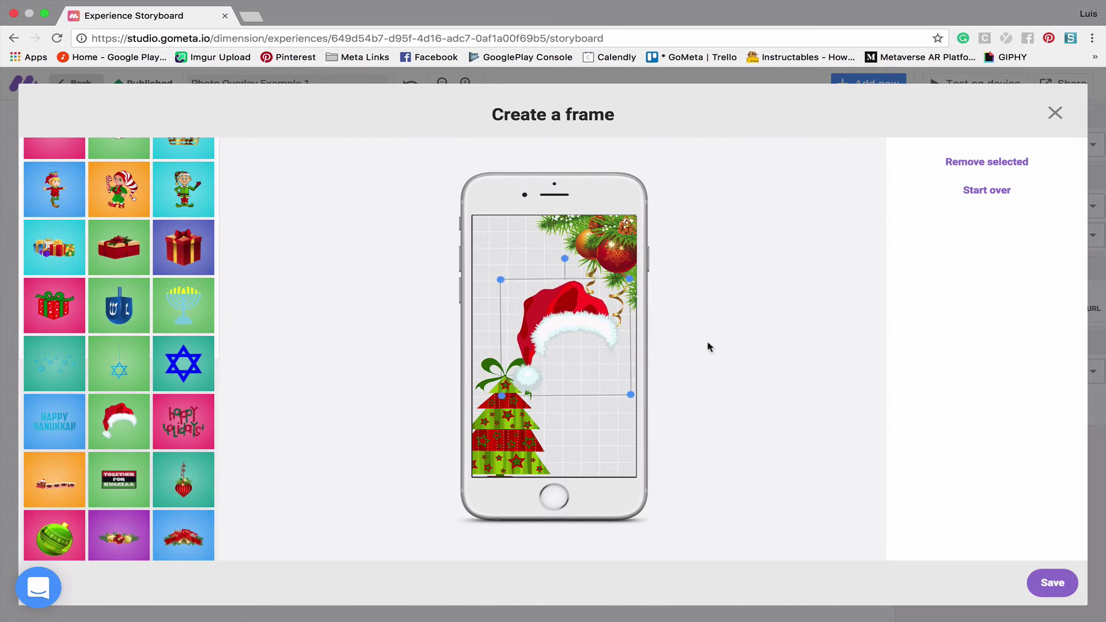
scroll(205, 224, "up", 4)
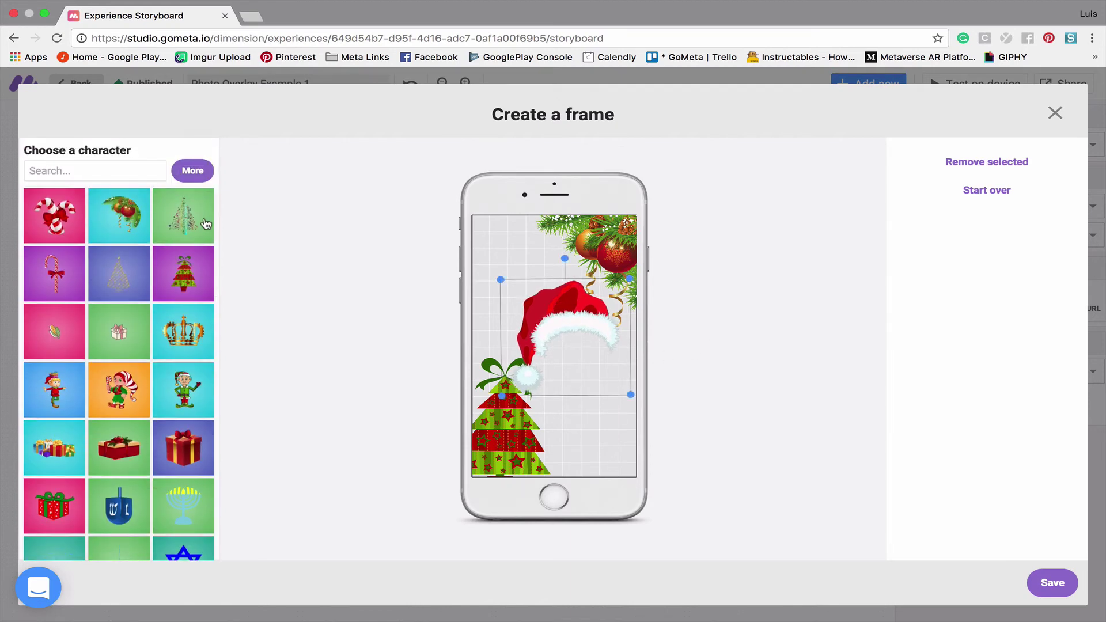
left_click(54, 221)
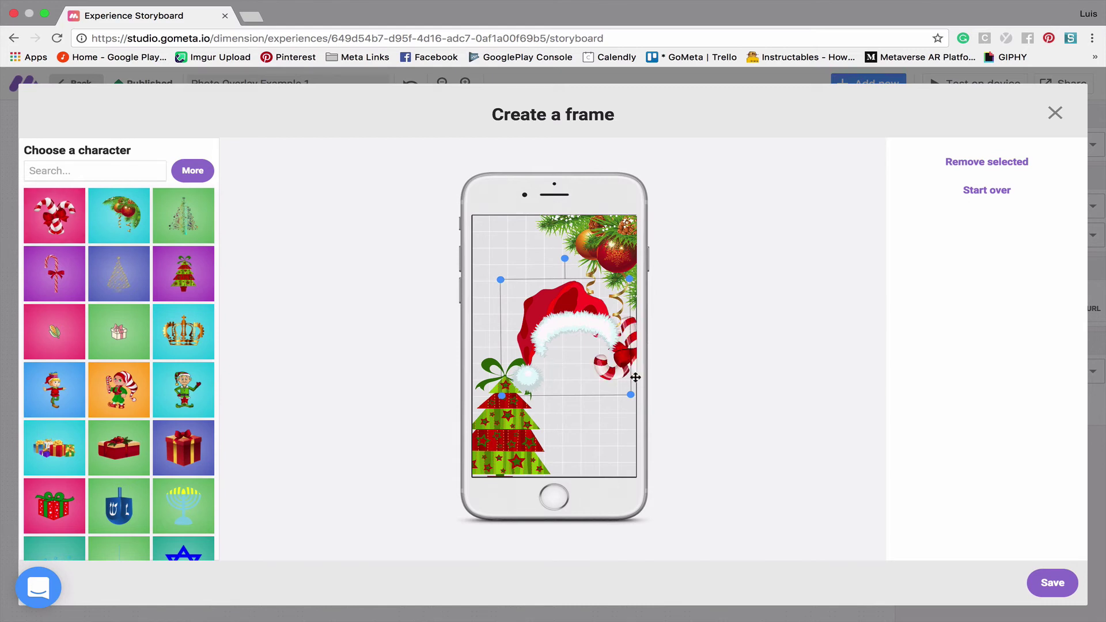
left_click(615, 444)
left_click_drag(611, 369, 565, 418)
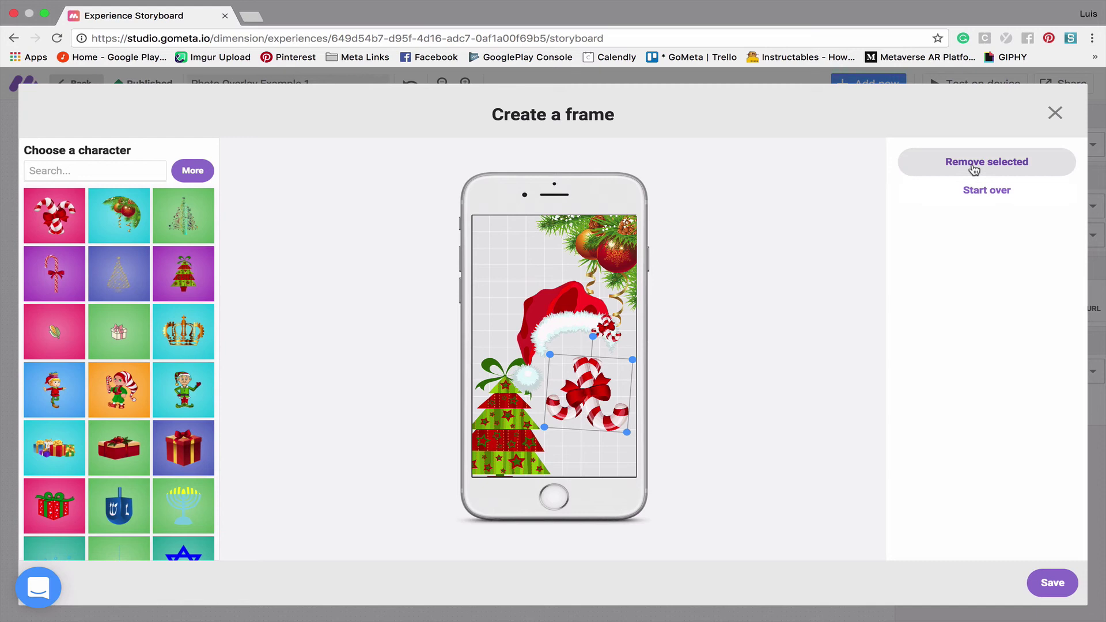
left_click(1001, 172)
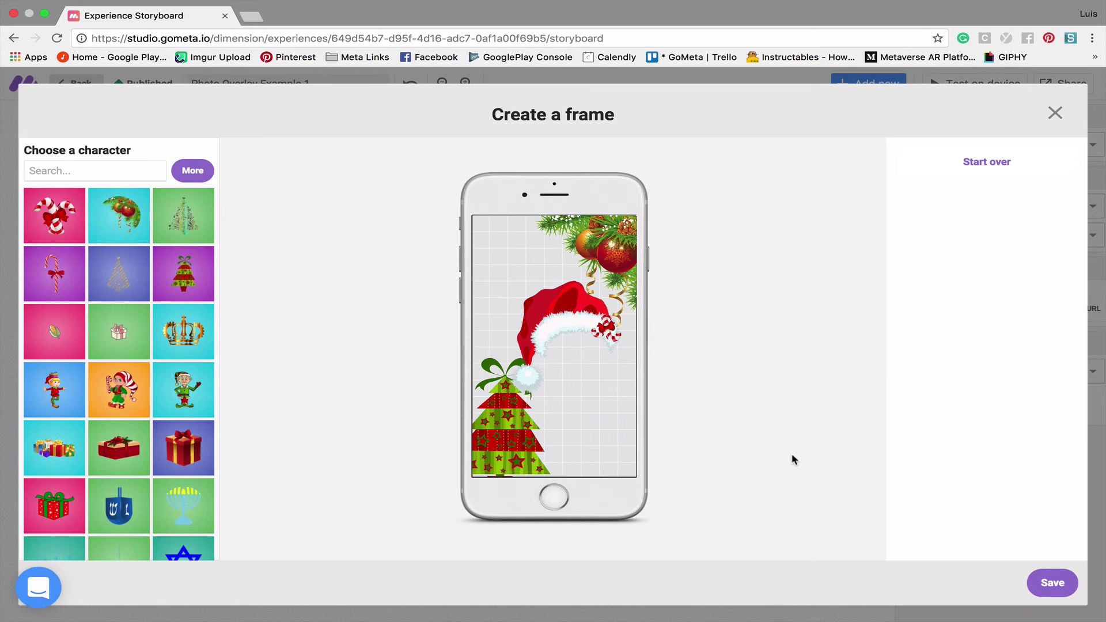
left_click(602, 328)
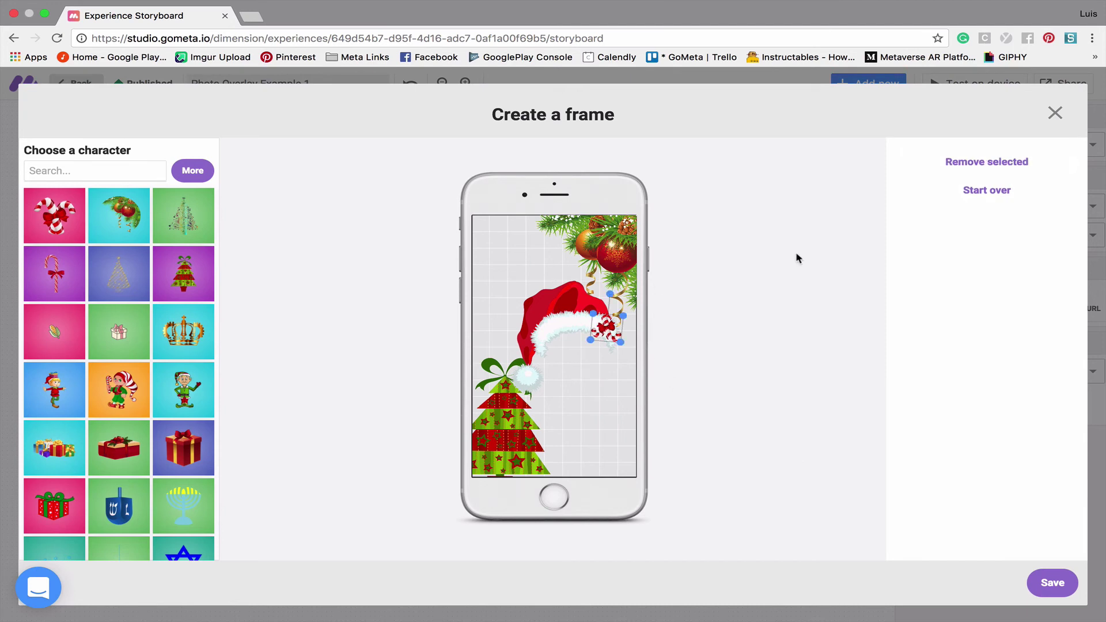
left_click(989, 167)
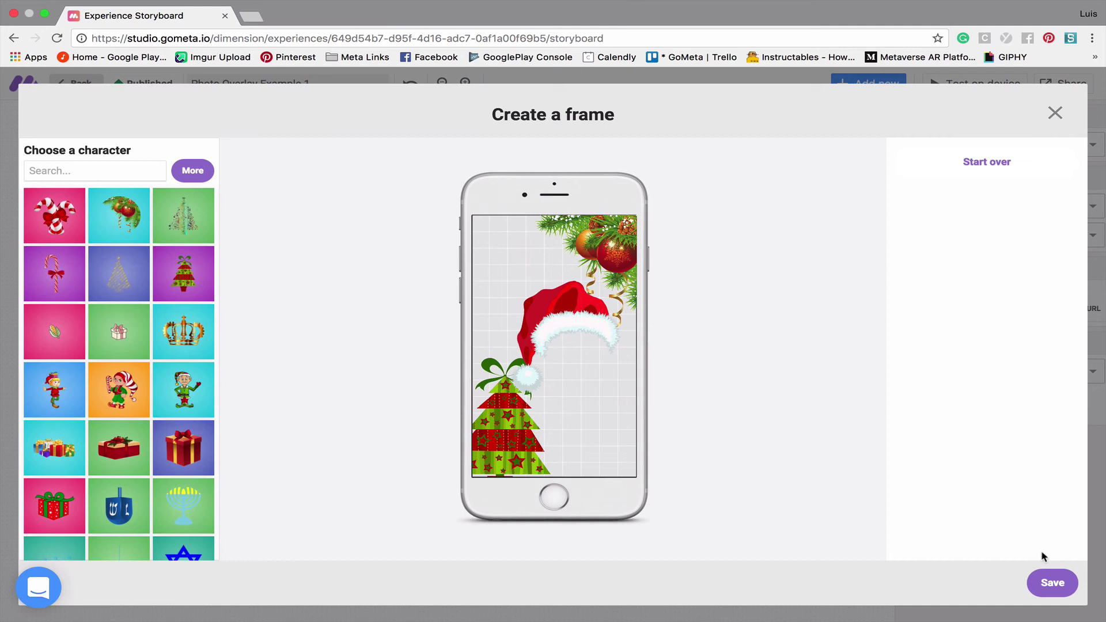
- Save the holiday frame as Scene 2's overlay and select the Frame URL text
left_click(1052, 584)
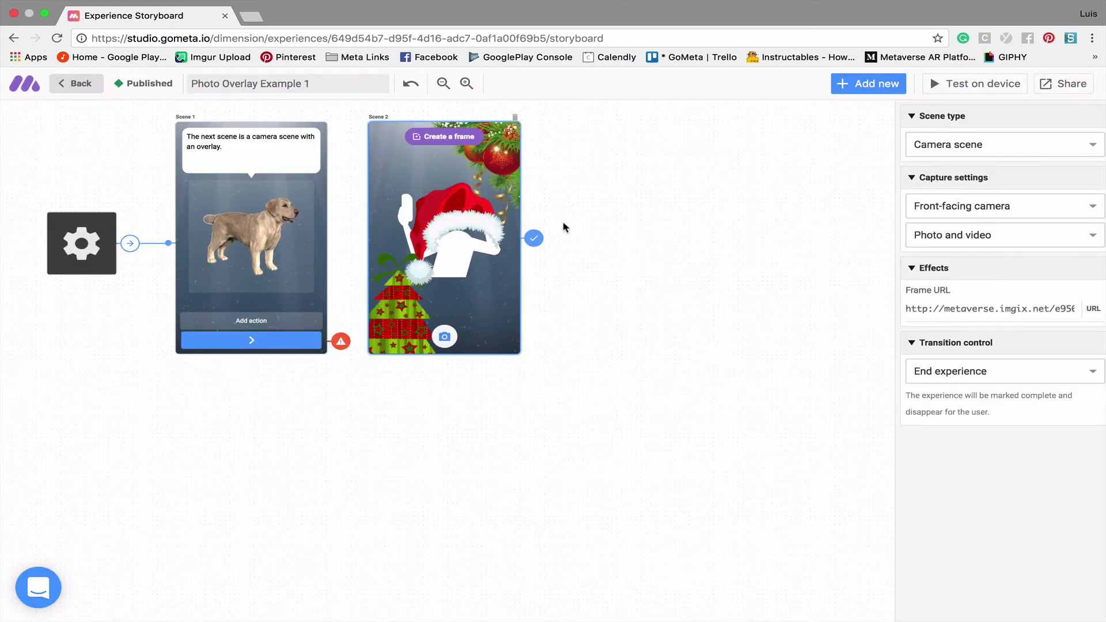
left_click(1022, 310)
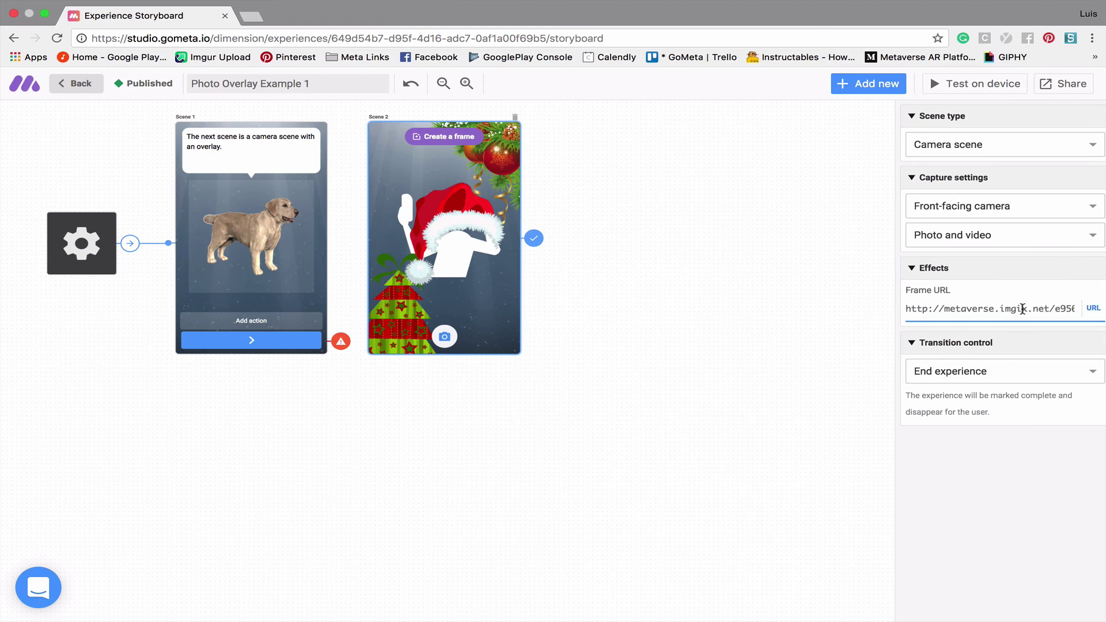
key("super+a")
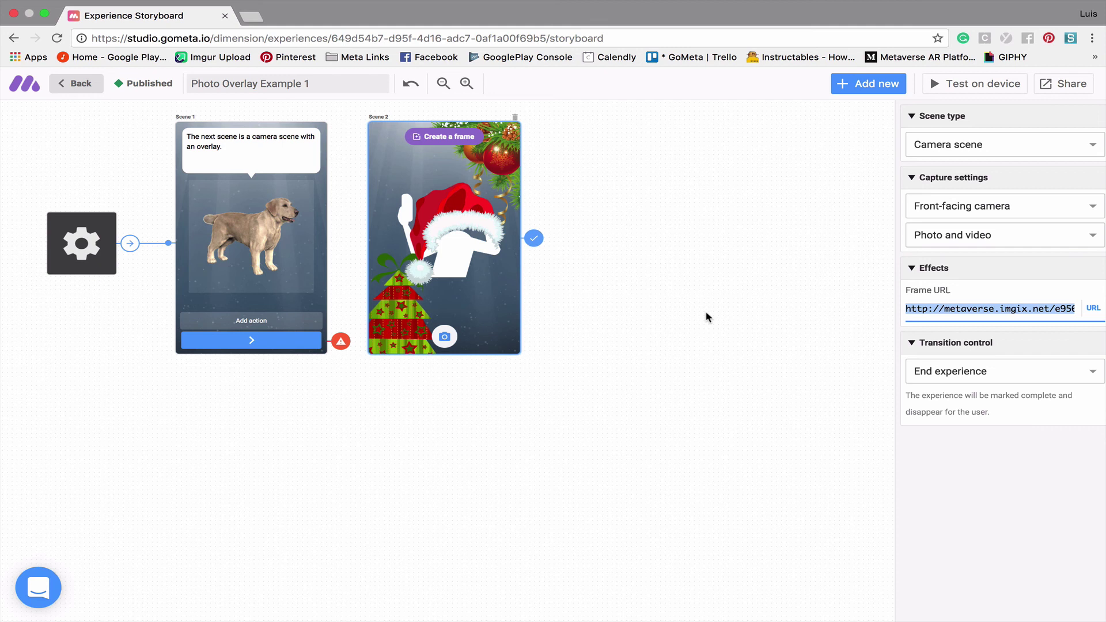
- Set Scene 1's button to transition to Scene 2, then select Scene 2's button
left_click(282, 344)
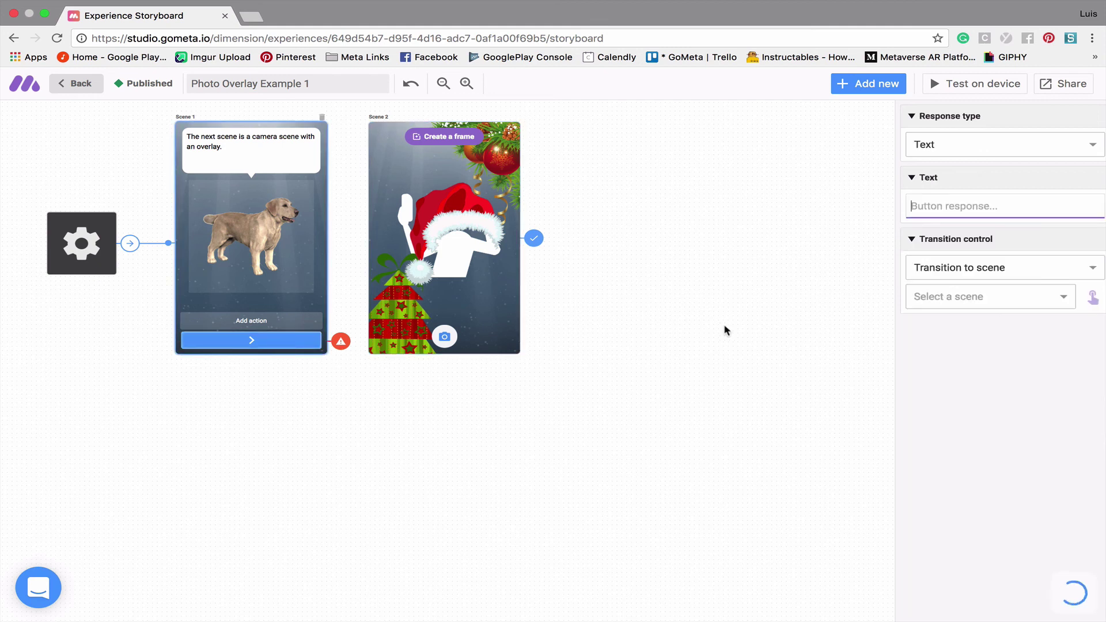
left_click(1092, 296)
left_click(501, 242)
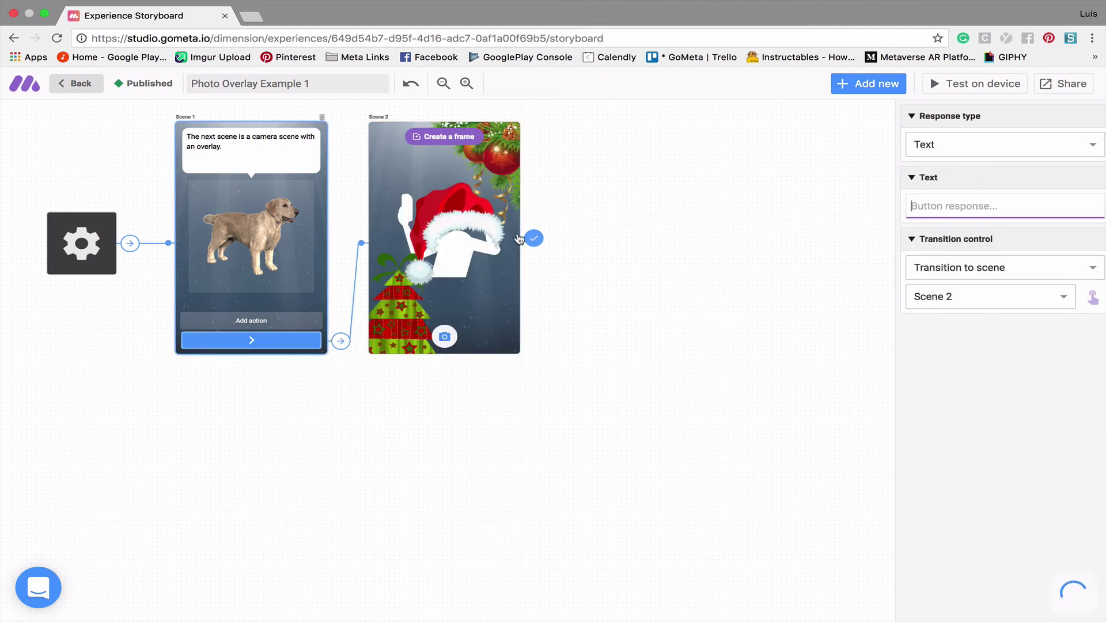
left_click(533, 239)
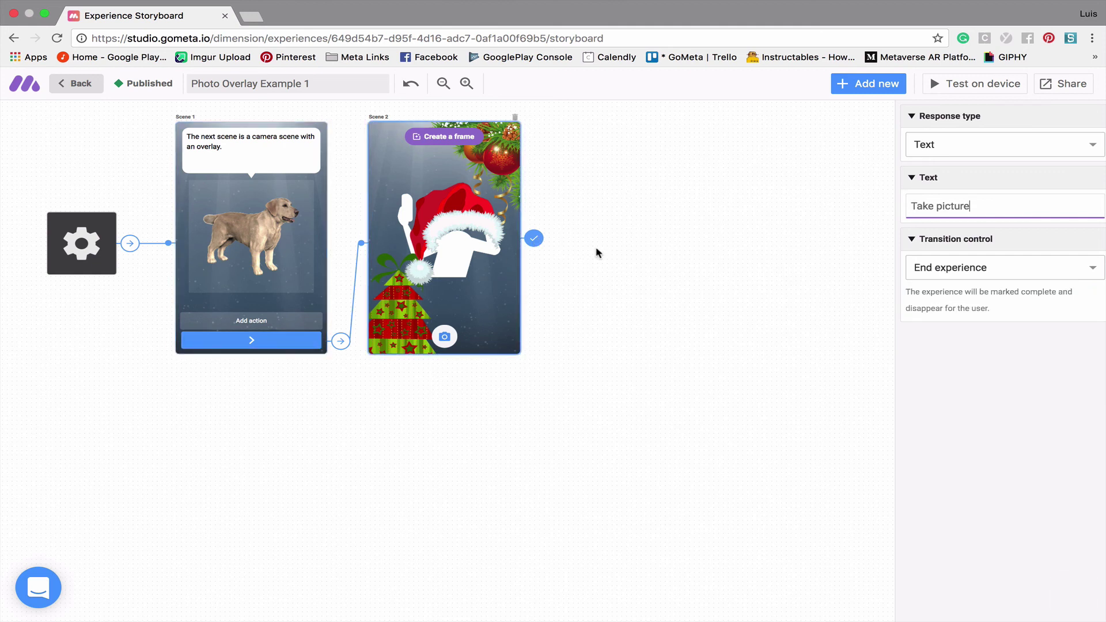